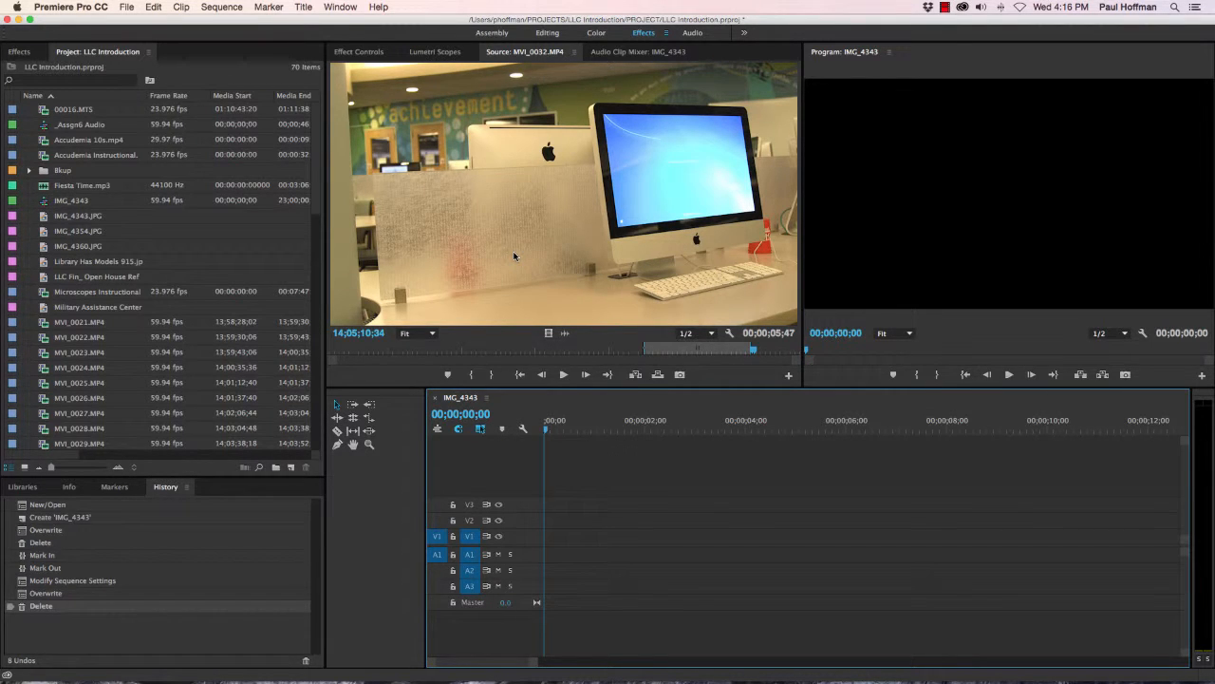
Place the MVI_0032.MP4 source clip at the start of the IMG_4343 sequence on tracks V1 and A1
left_click_drag(722, 285, 783, 394)
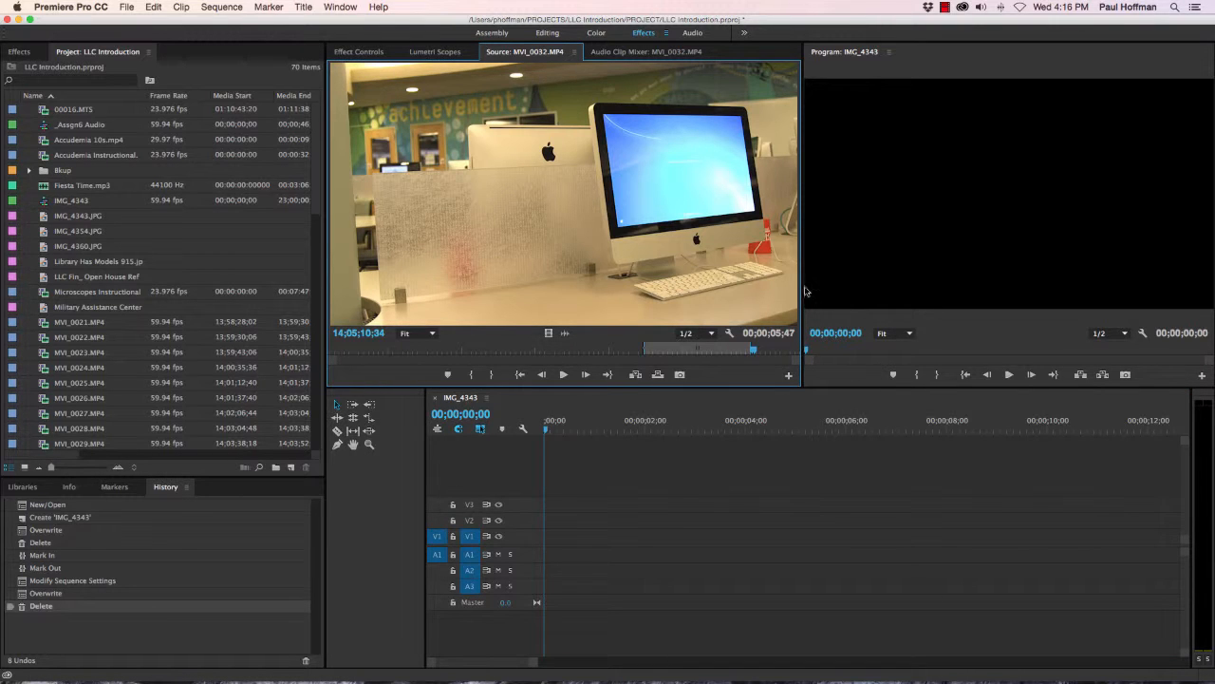
left_click_drag(582, 223, 550, 552)
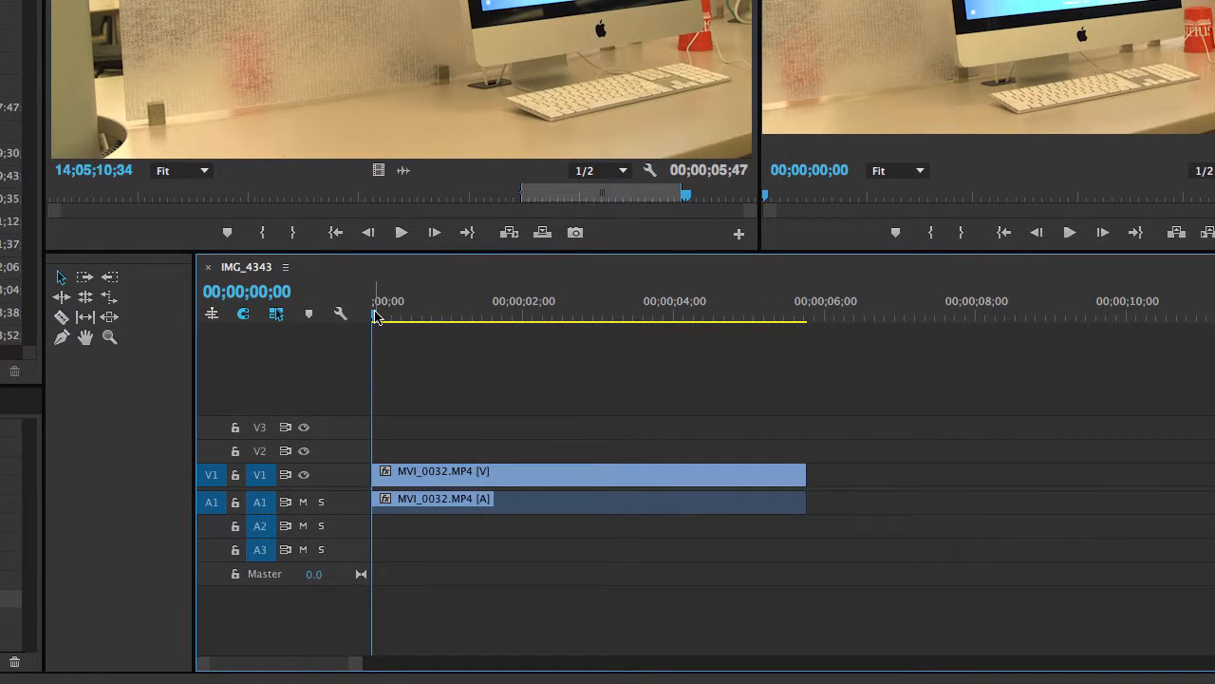
Show the timeline clip's effect settings with the Opacity properties expanded, with the playhead at 00;00;00;25
left_click_drag(376, 317, 403, 321)
left_click(418, 479)
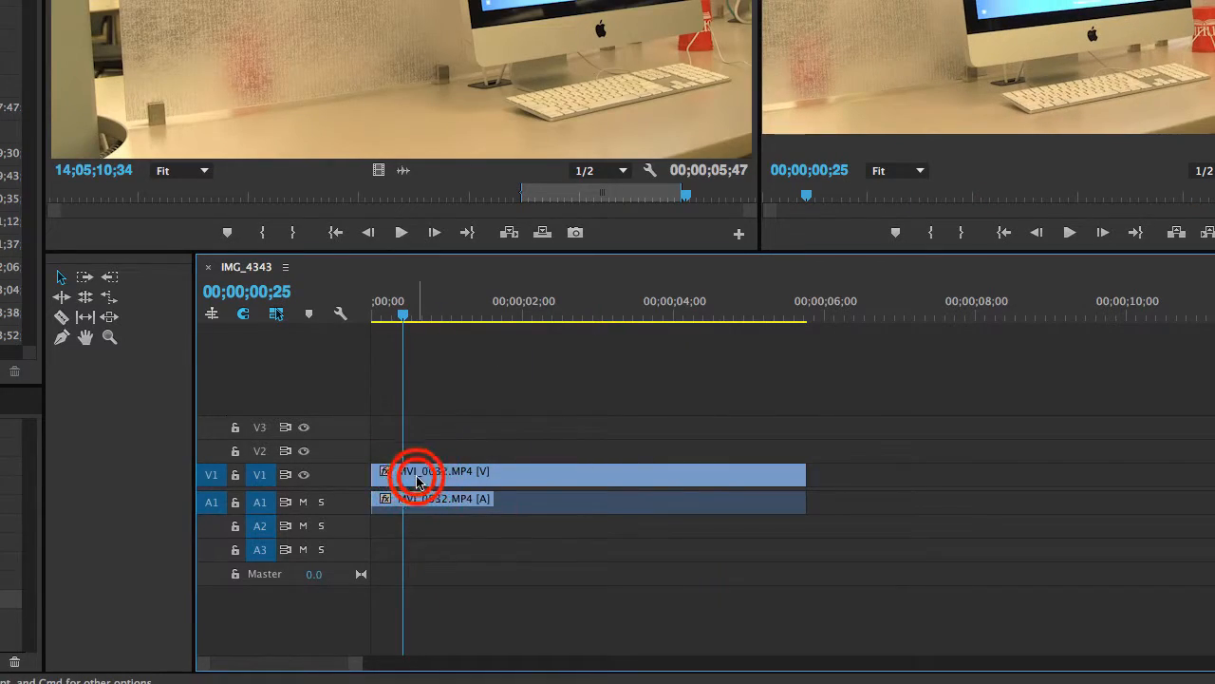
double_click(417, 481)
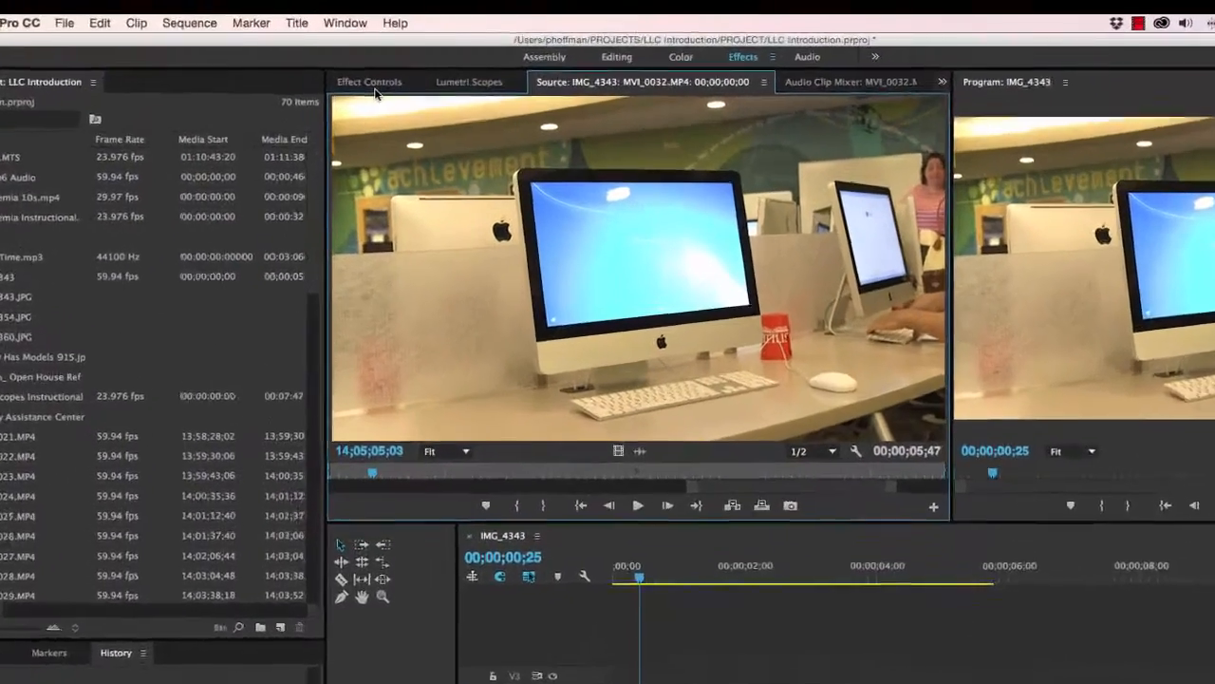
left_click(362, 60)
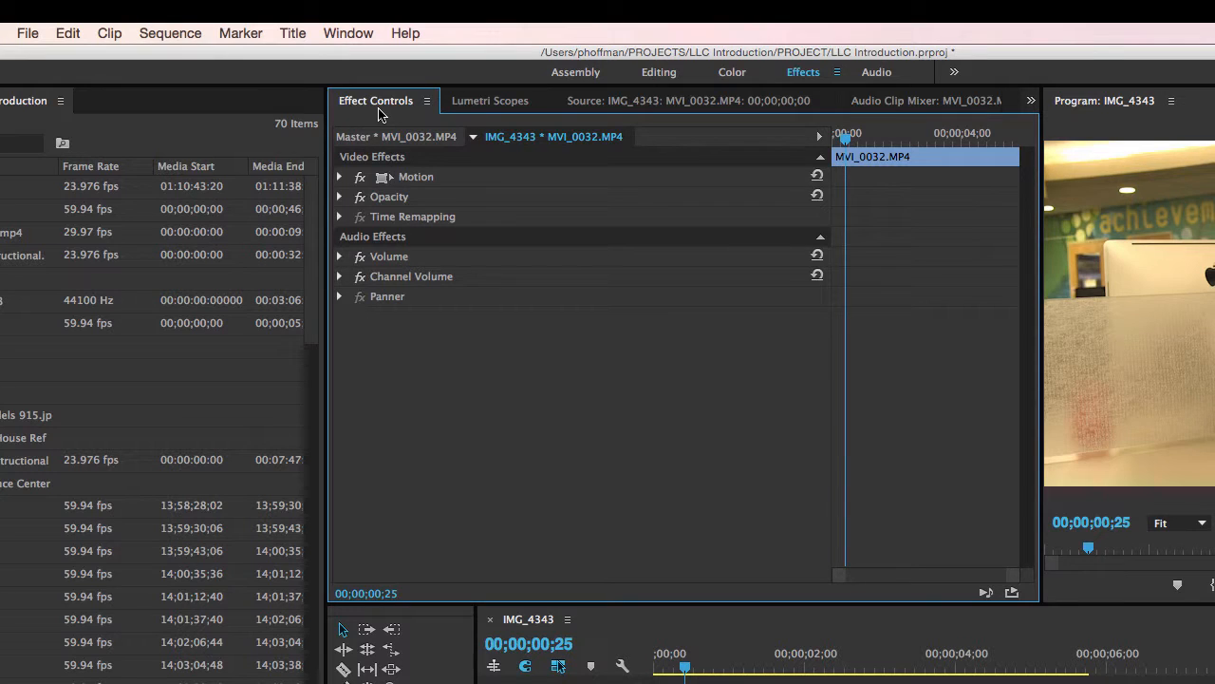
left_click(339, 197)
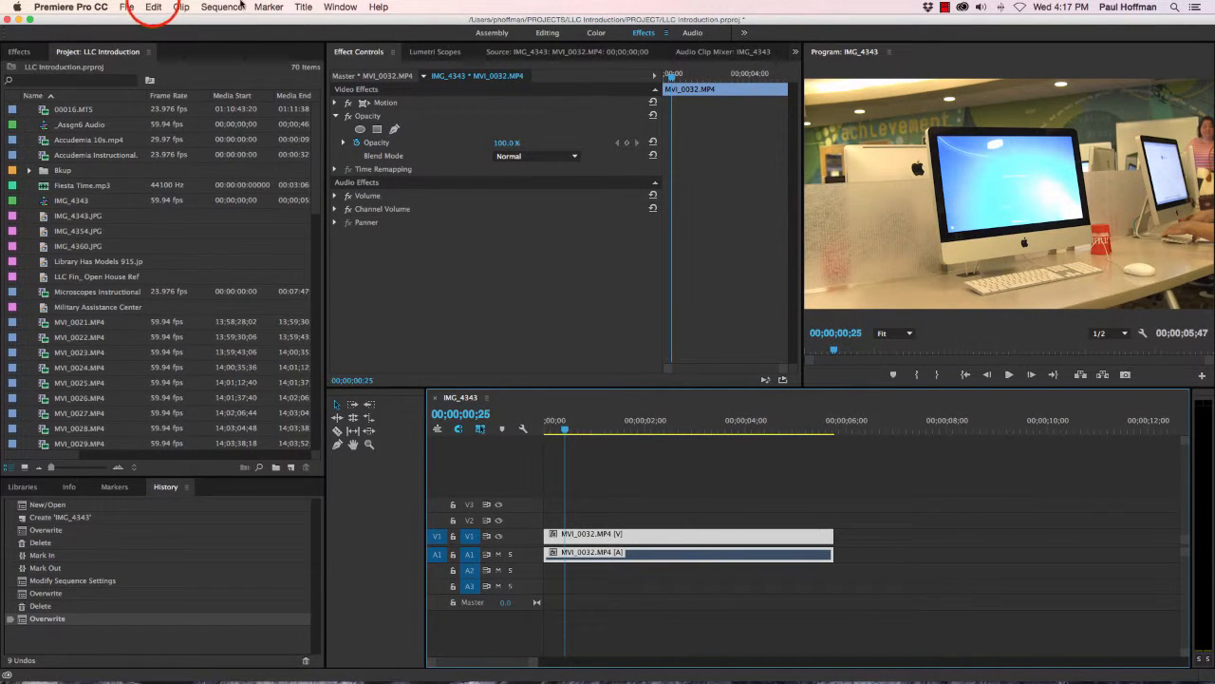
Copy the MVI_0032.MP4 clip and paste a duplicate at 00;00;06;09 in the sequence
left_click(152, 7)
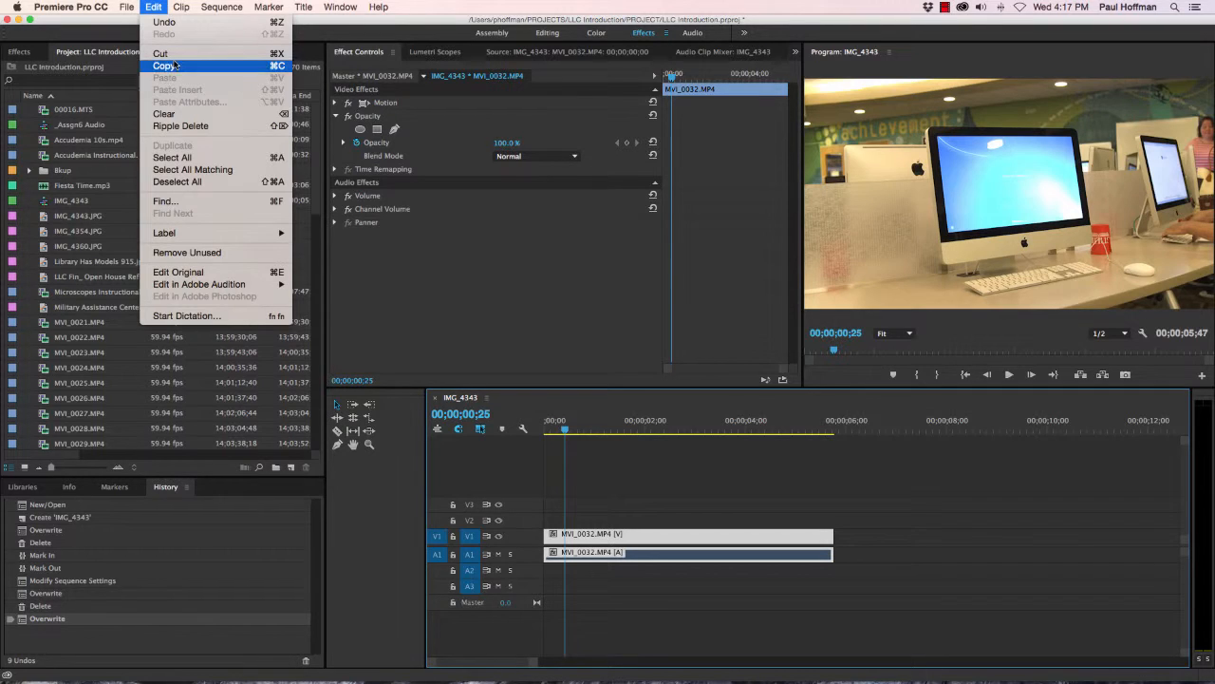
left_click(853, 421)
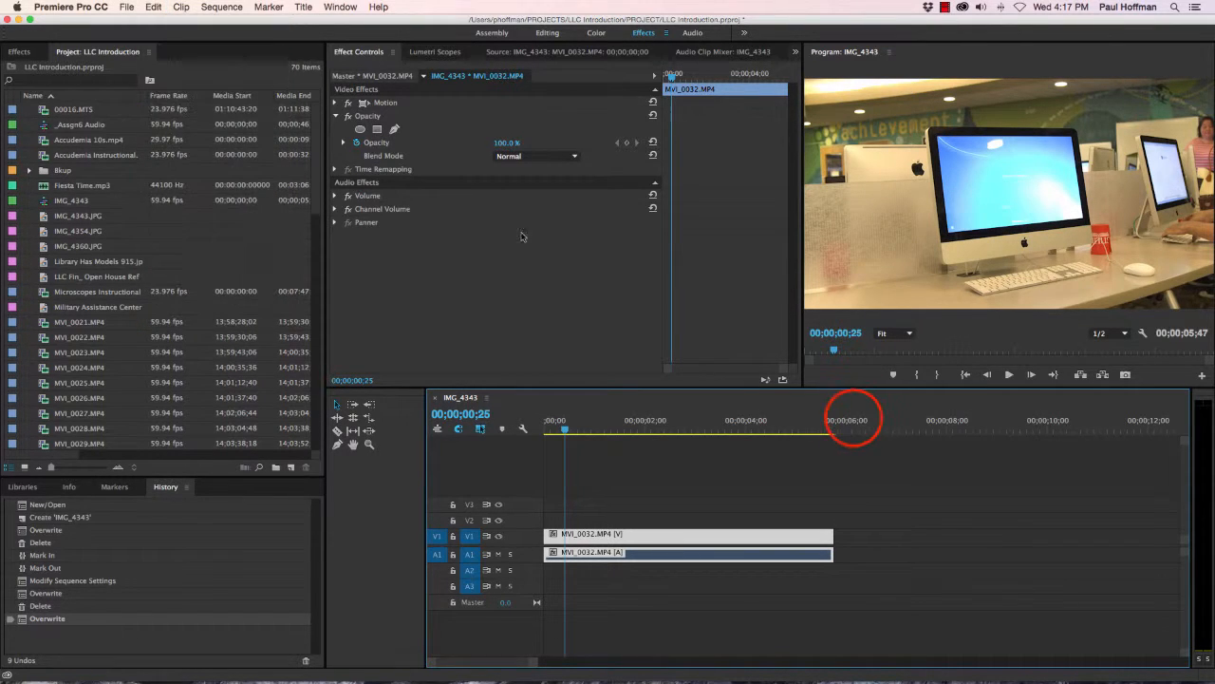
left_click(853, 421)
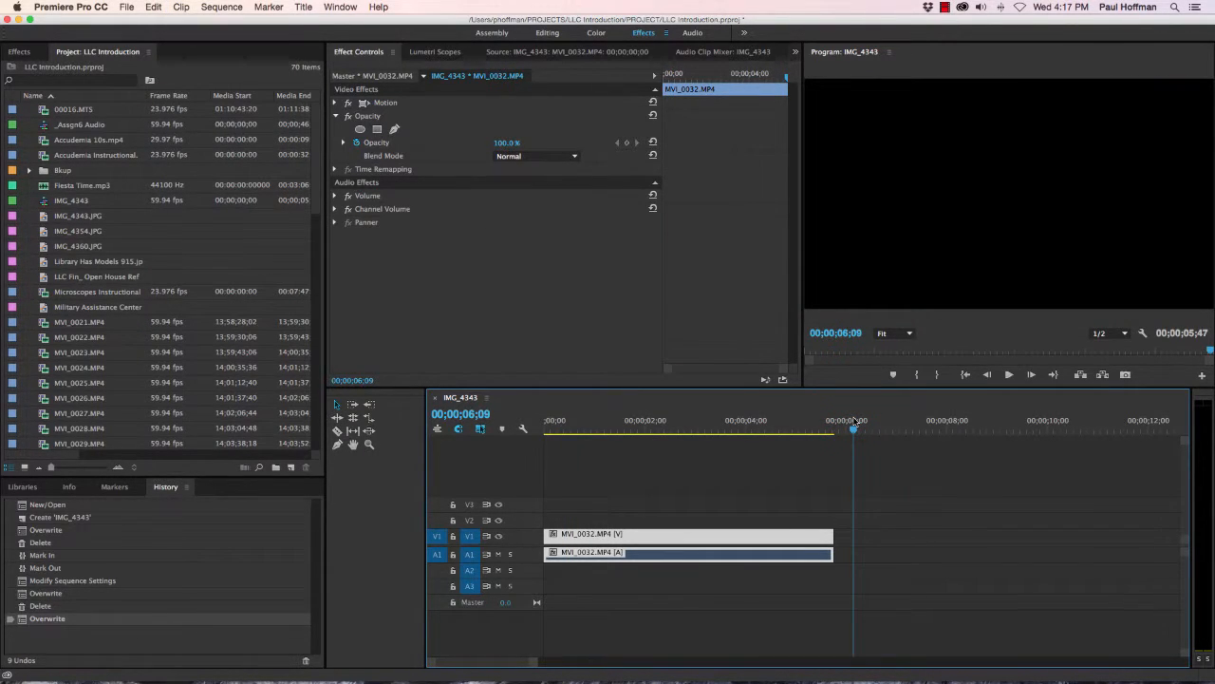
key("super+v")
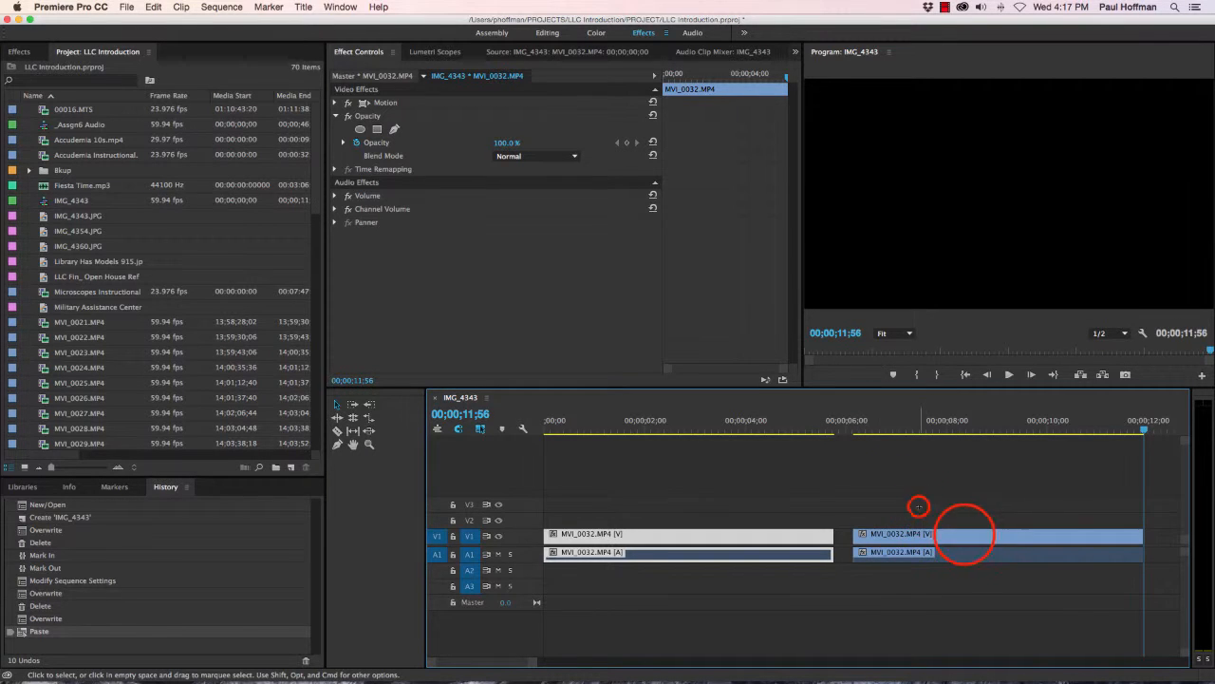
Unlink the pasted clip to delete its audio, and move its video to the start of track V2 above the original
left_click_drag(964, 534, 650, 527)
right_click(957, 541)
left_click(986, 281)
left_click(903, 633)
left_click(928, 554)
key("Delete")
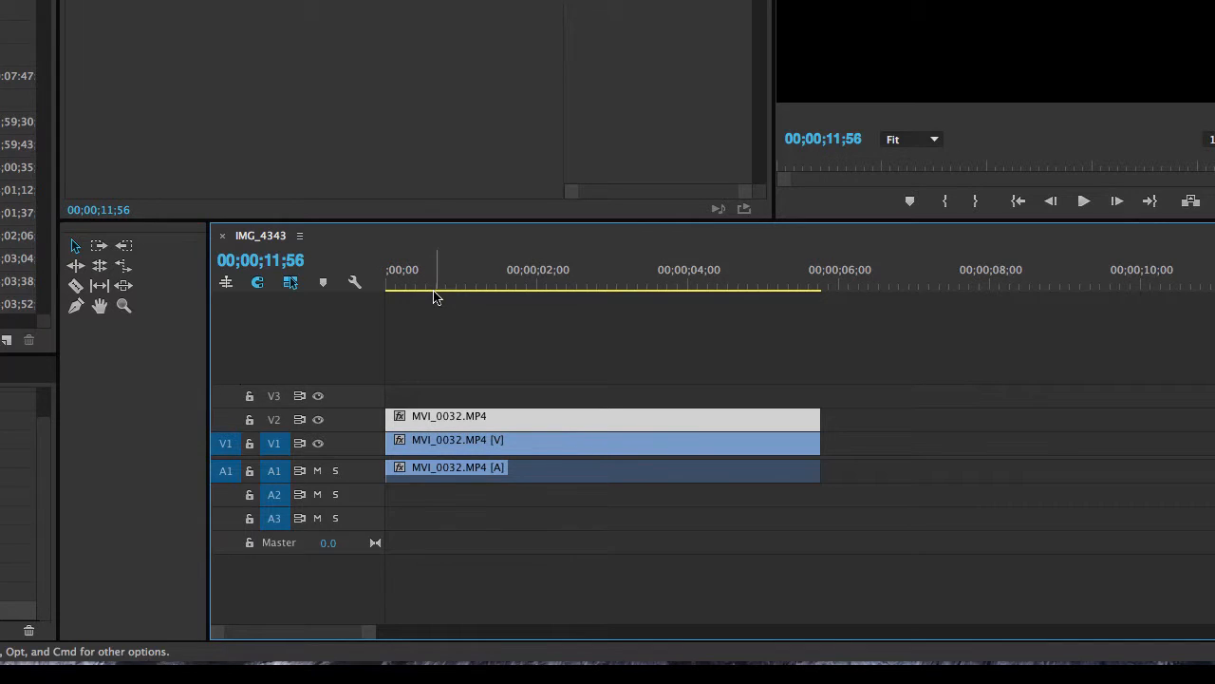
Patch source V1 to track V2 and make V2 the only targeted track, turning off V1, A1, A2 and A3
double_click(530, 415)
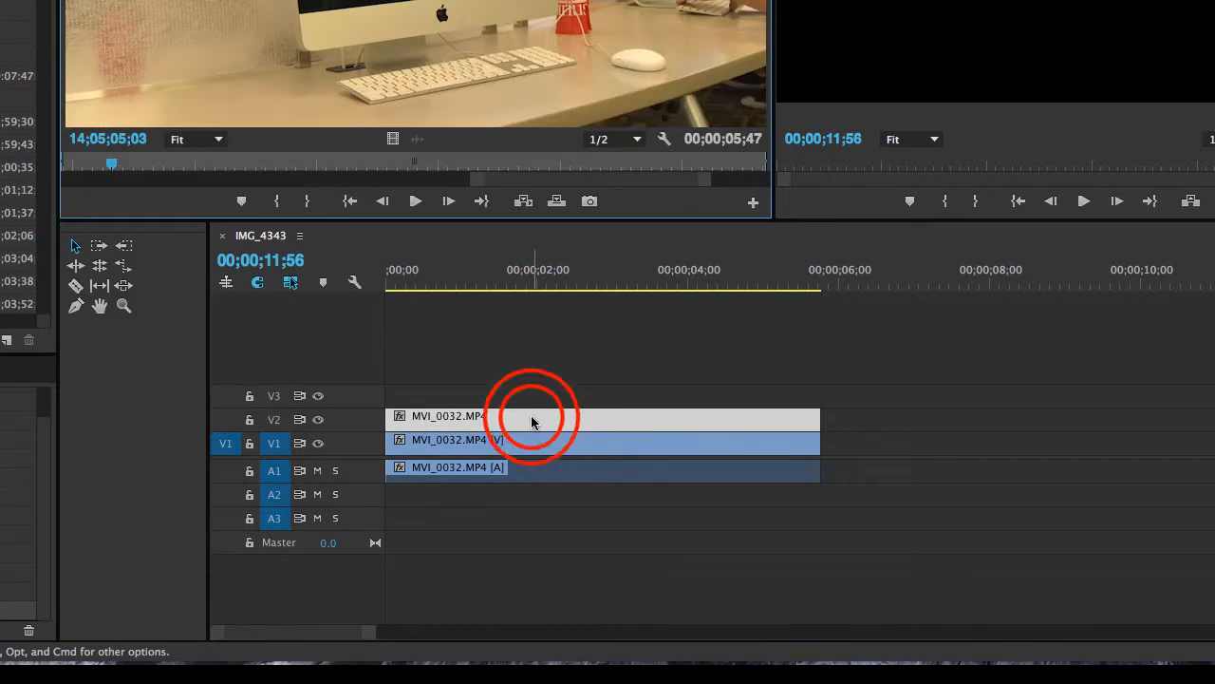
left_click(272, 420)
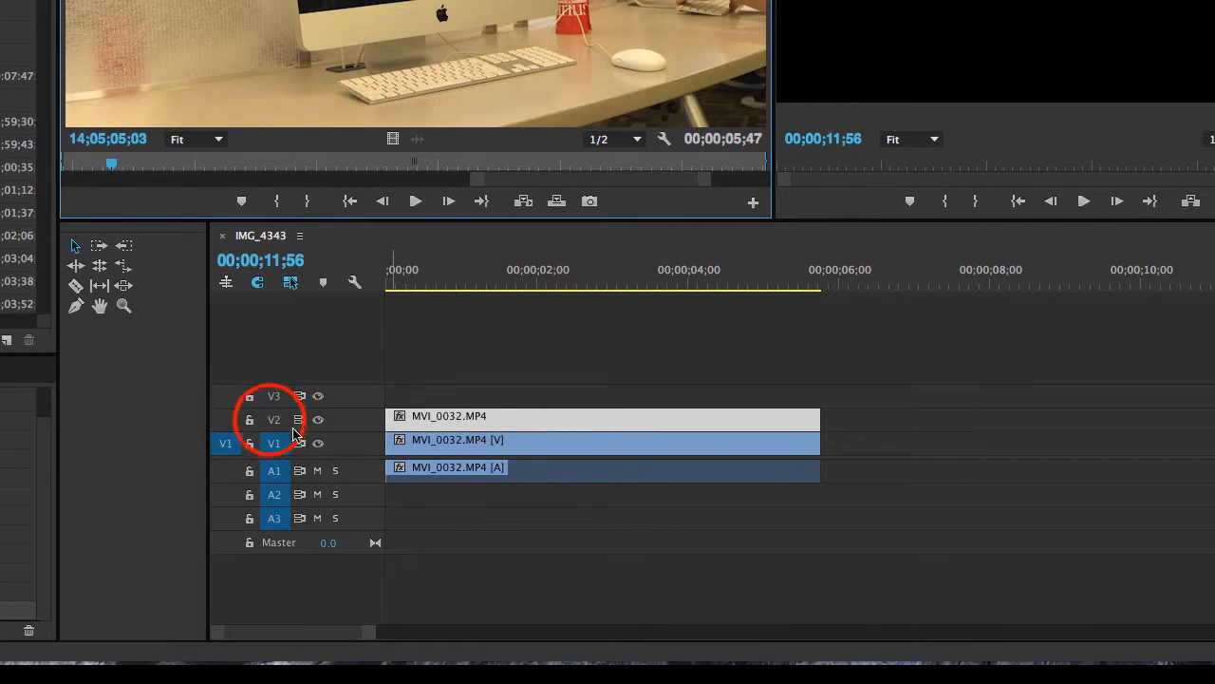
left_click_drag(222, 440, 224, 419)
left_click(275, 448)
left_click(275, 471)
left_click(274, 496)
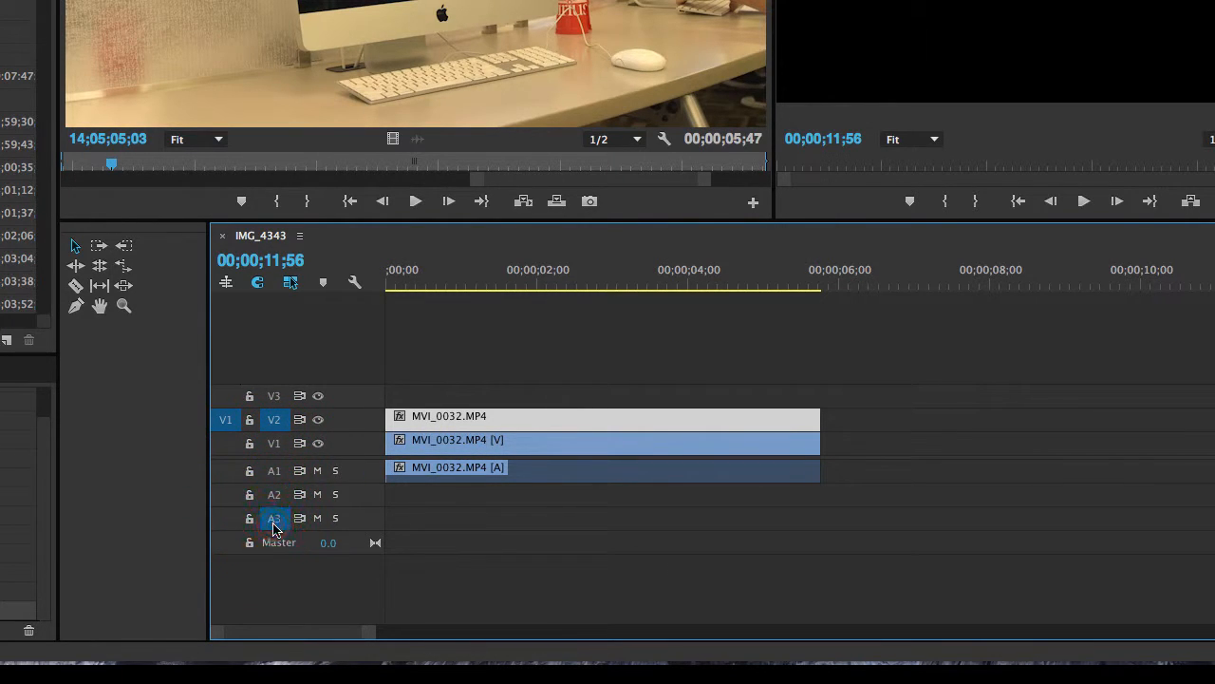
left_click(274, 520)
Set the V2 clip's blend mode to Overlay, with the playhead at 00;00;01;50 for previewing
left_click(359, 53)
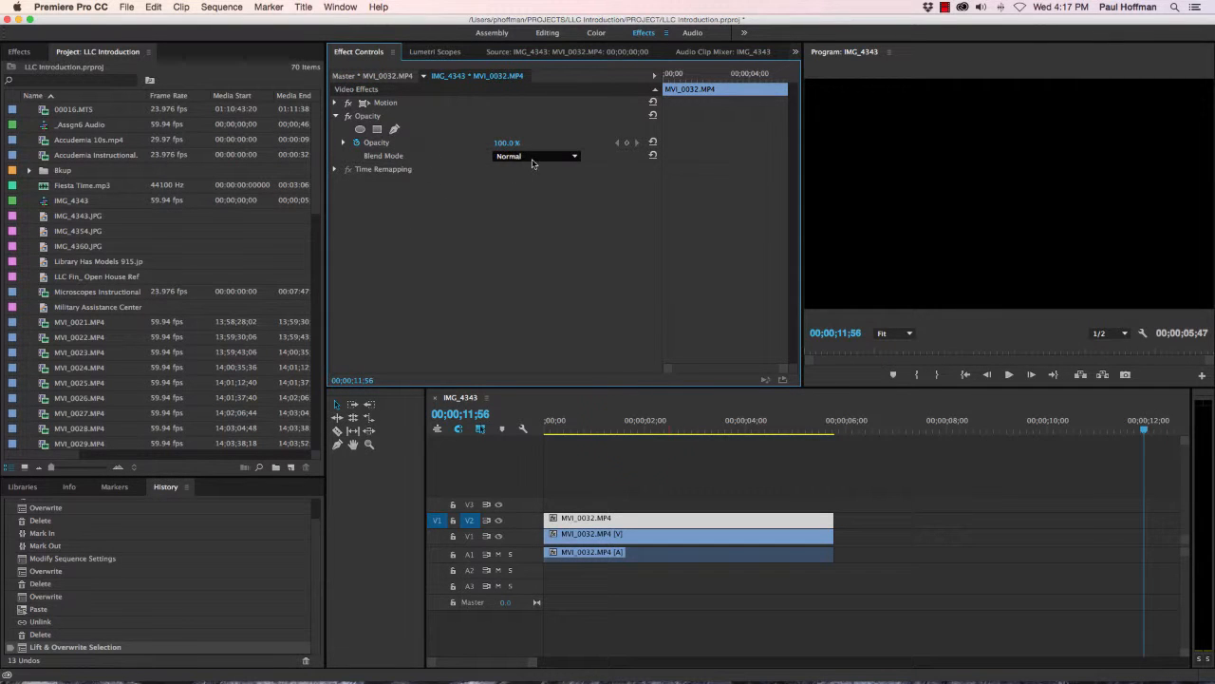
left_click(636, 430)
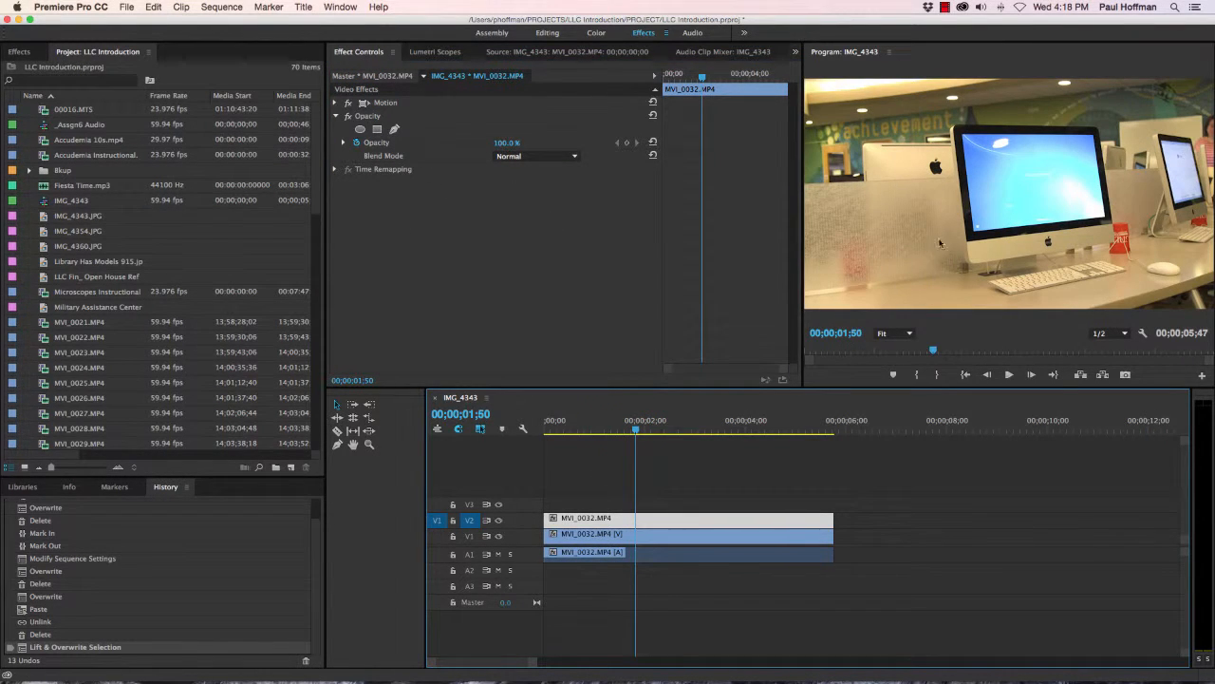
left_click(519, 159)
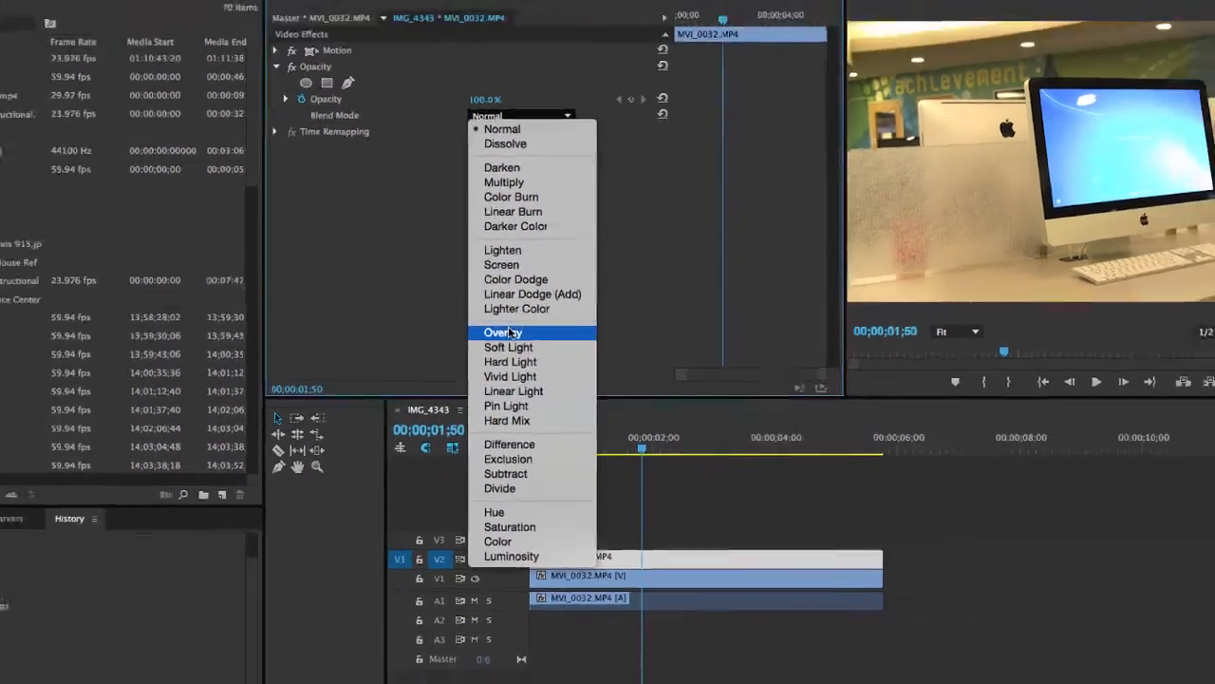
left_click(487, 330)
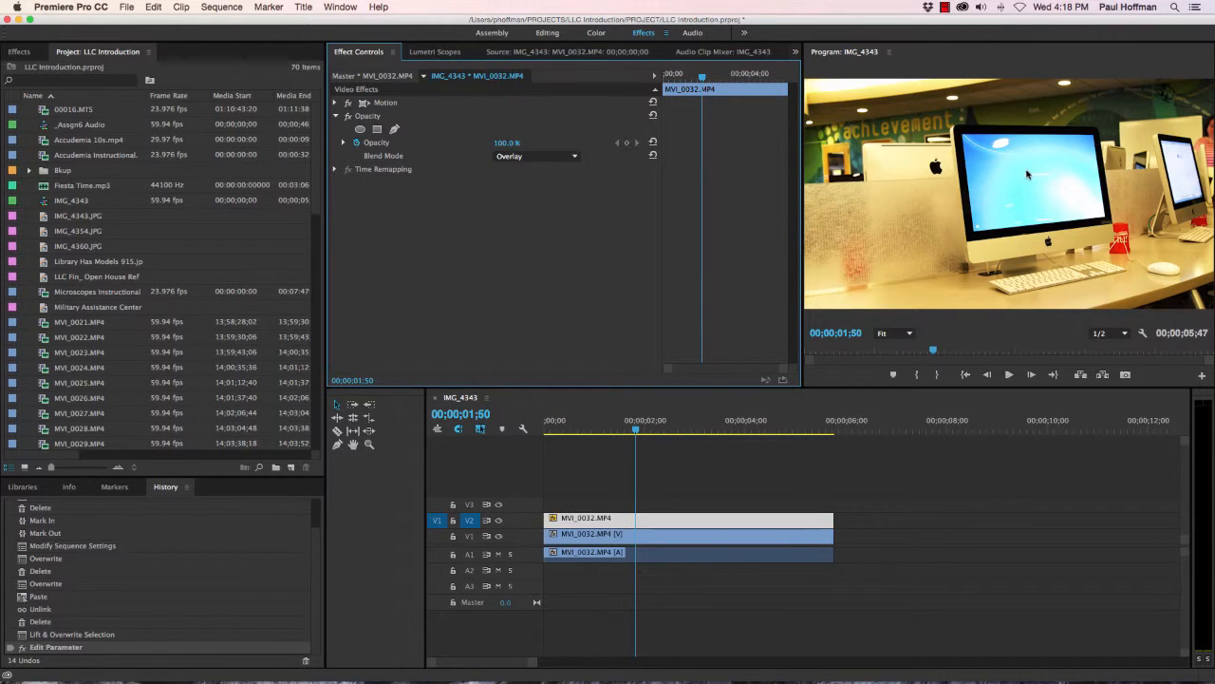
Switch the V2 clip's blend mode to Normal and back to Overlay to compare the two looks
left_click(528, 156)
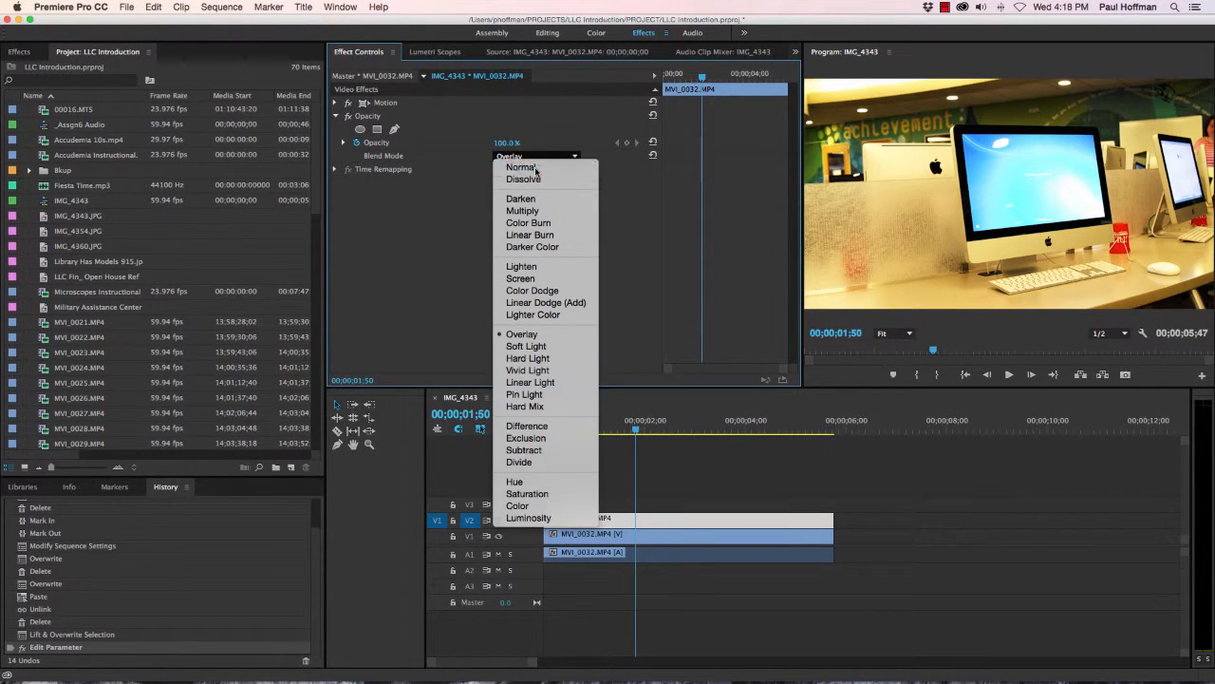
left_click(535, 169)
left_click(532, 156)
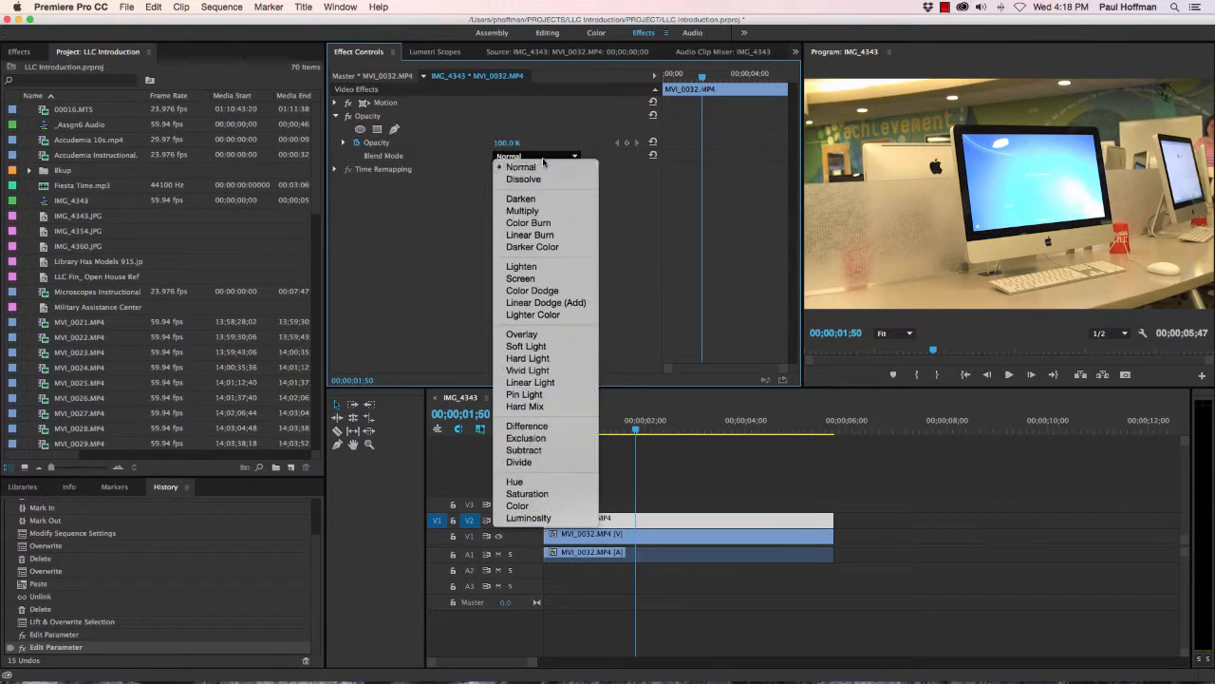
left_click(542, 338)
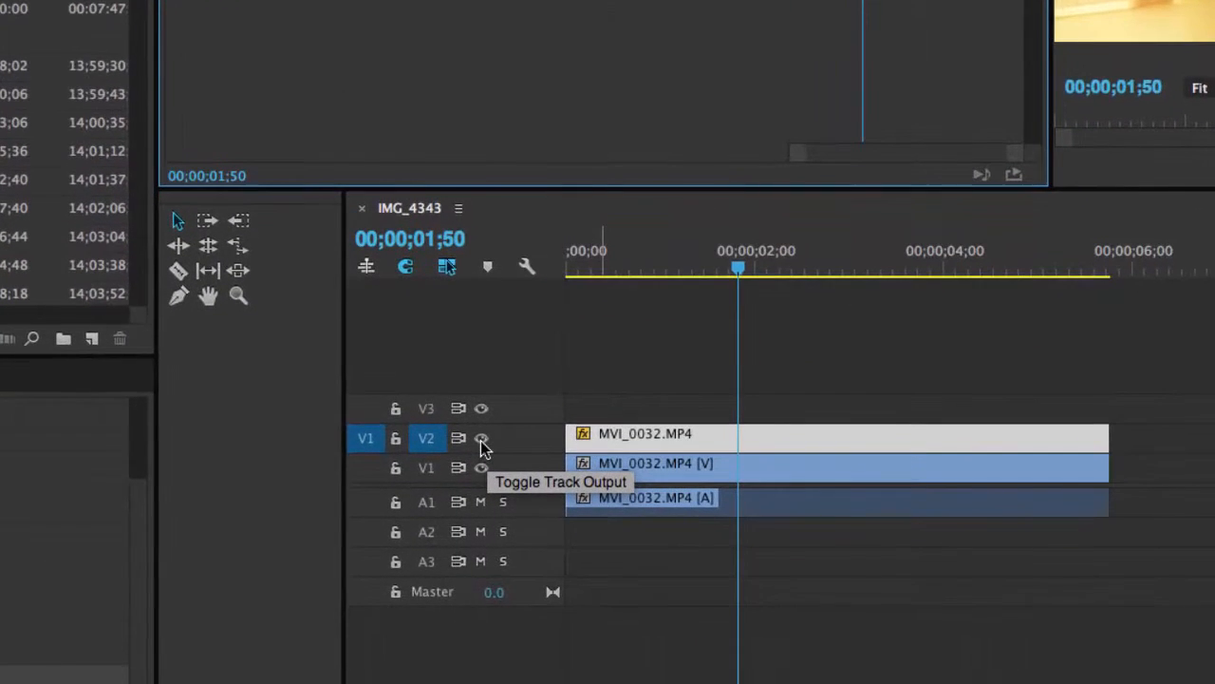
Turn the output of track V2 off and on twice to compare the picture with and without the overlay
left_click(481, 437)
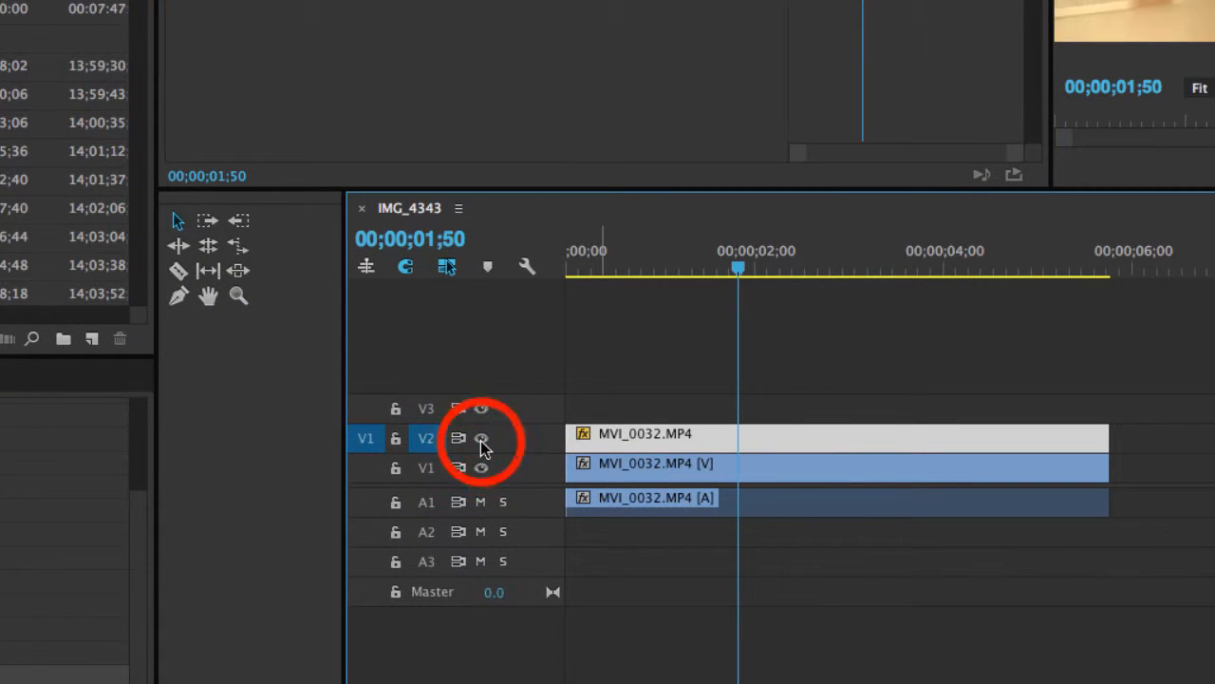
left_click(482, 437)
left_click(482, 437)
left_click(482, 438)
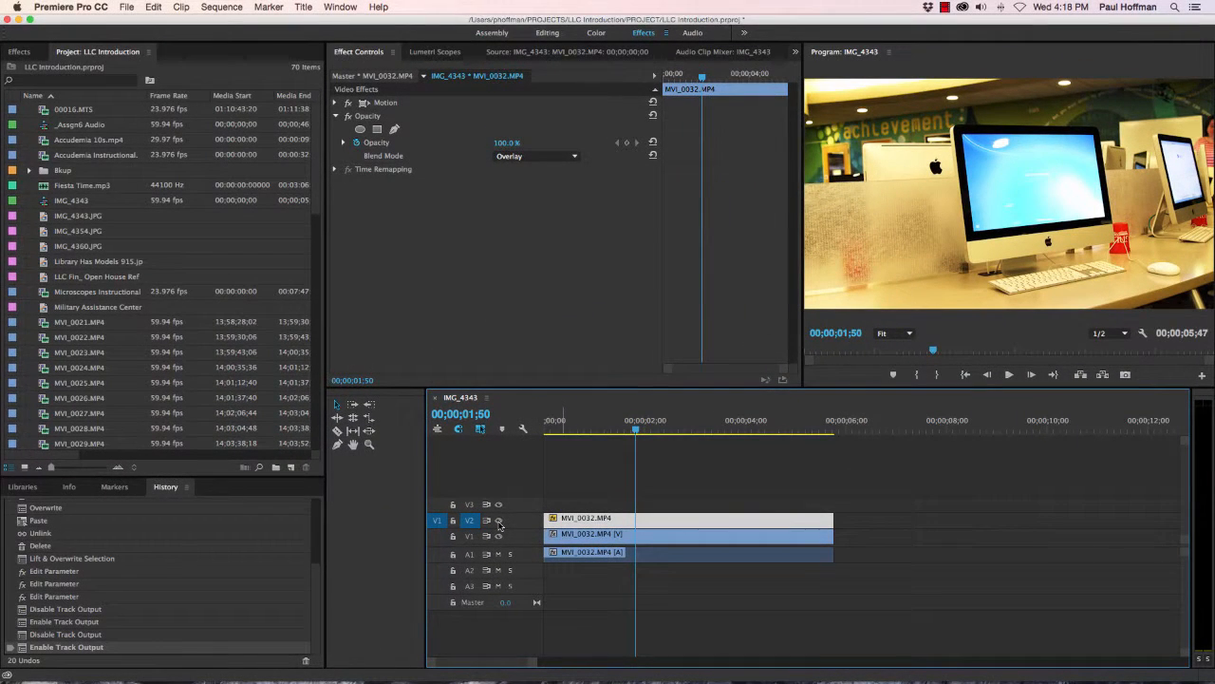
Paste a copy of the V2 clip at 00;00;06;38, move it to the start of V3, and preview it at 00;00;01;06
left_click(684, 529)
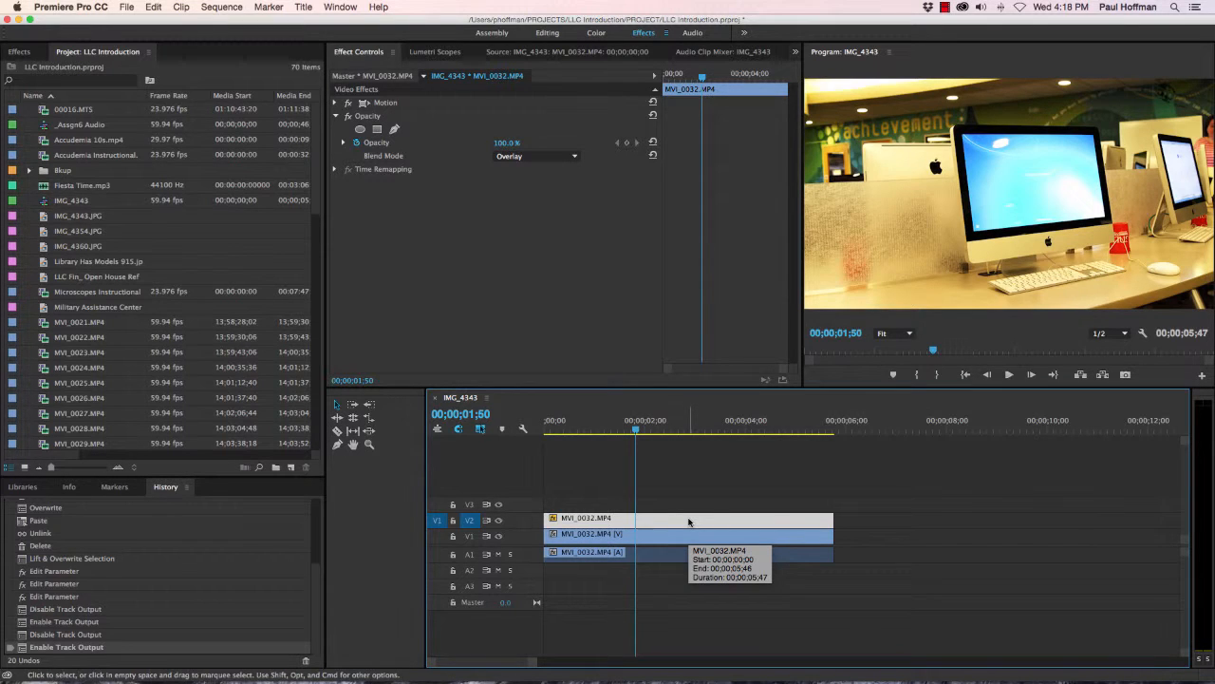
left_click(880, 423)
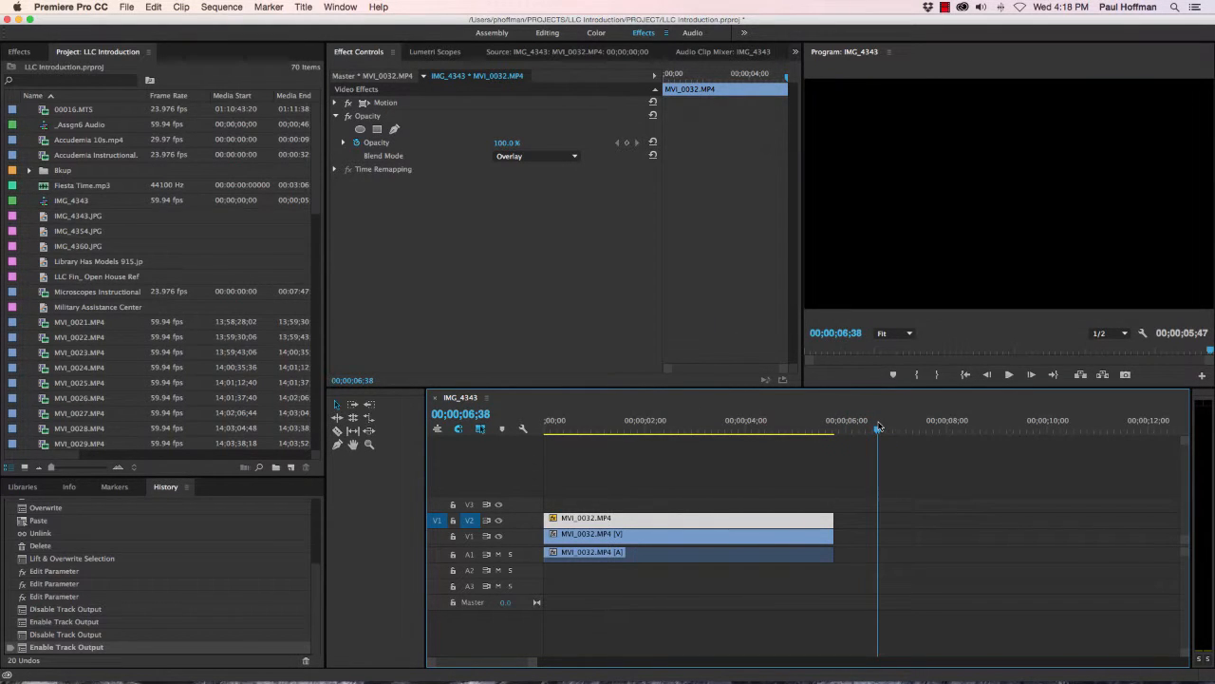
key("super+v")
left_click_drag(964, 521, 604, 502)
left_click(599, 418)
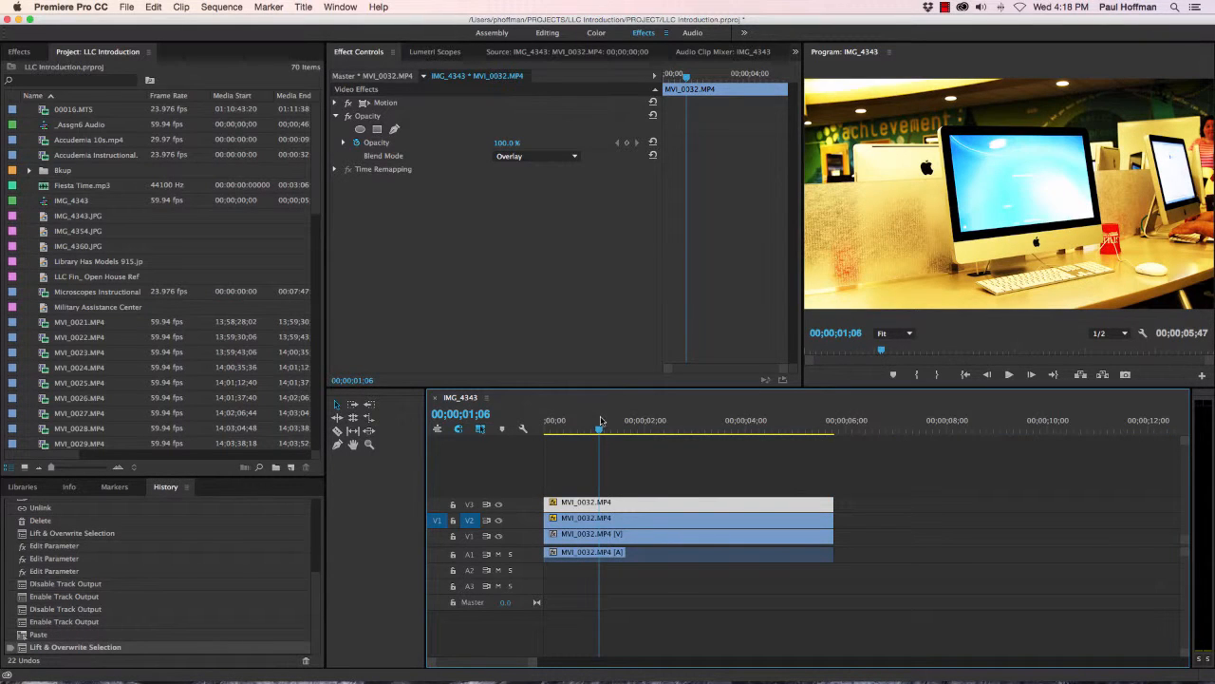
Target track V3 and set its clip's blend mode to Vivid Light
left_click(469, 504)
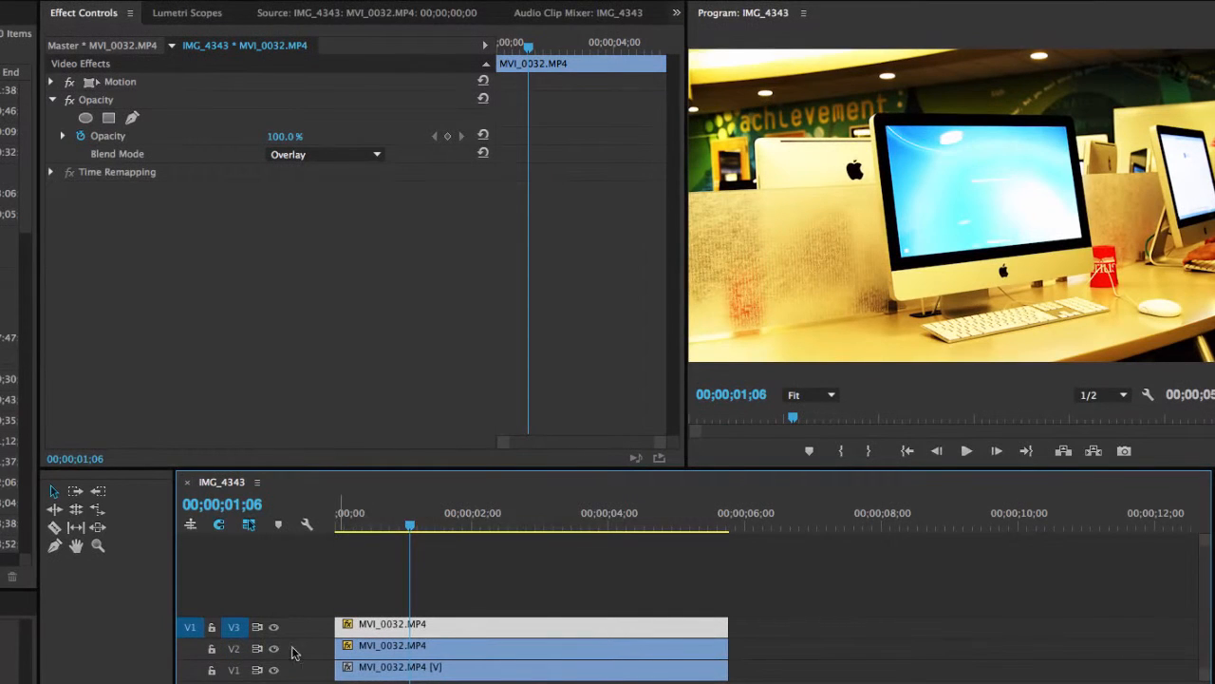
left_click(376, 155)
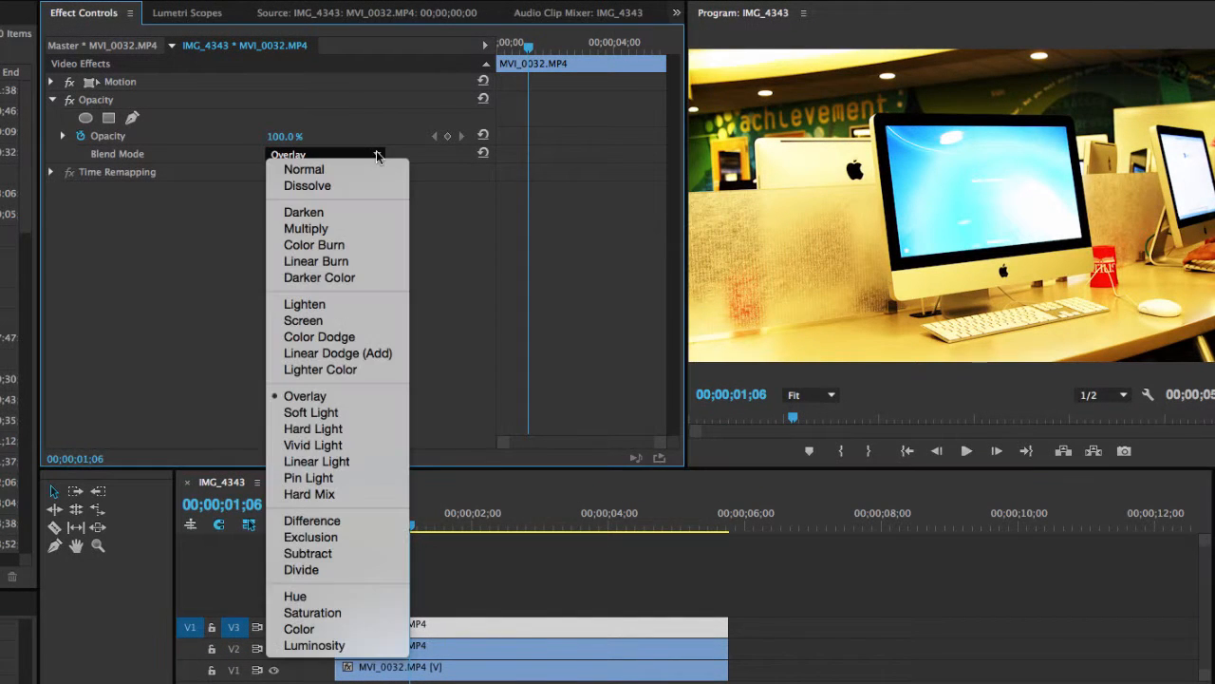
left_click(343, 445)
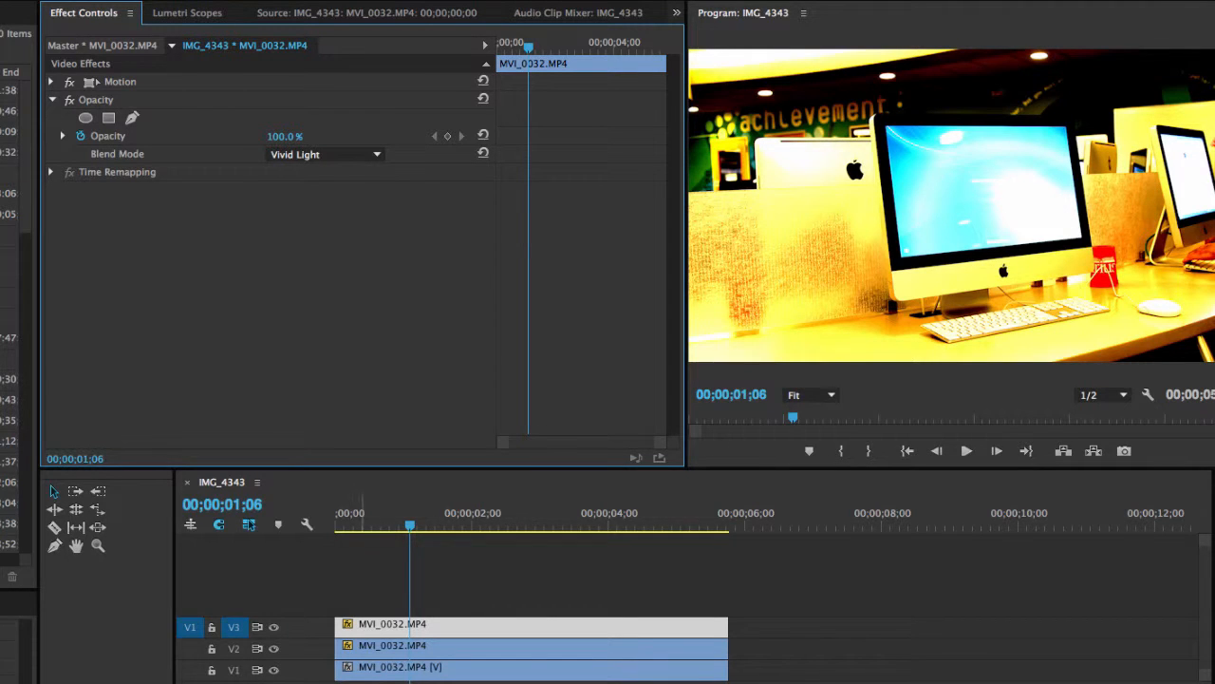
Expand track V2, and turn the V3 and V2 outputs off and back on to compare the stacked layers
double_click(253, 657)
left_click(274, 601)
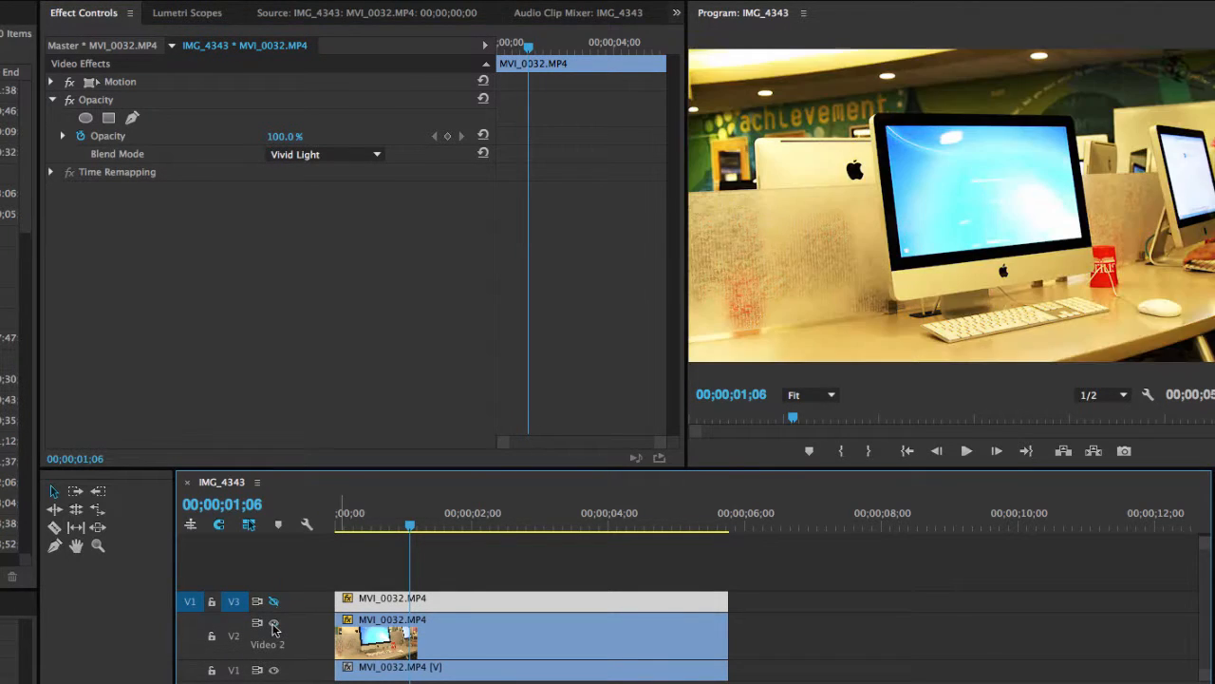
left_click(274, 623)
left_click(273, 623)
left_click(273, 601)
Try the Screen blend mode on the V3 clip and experiment with its opacity, ending at 100%
left_click(335, 156)
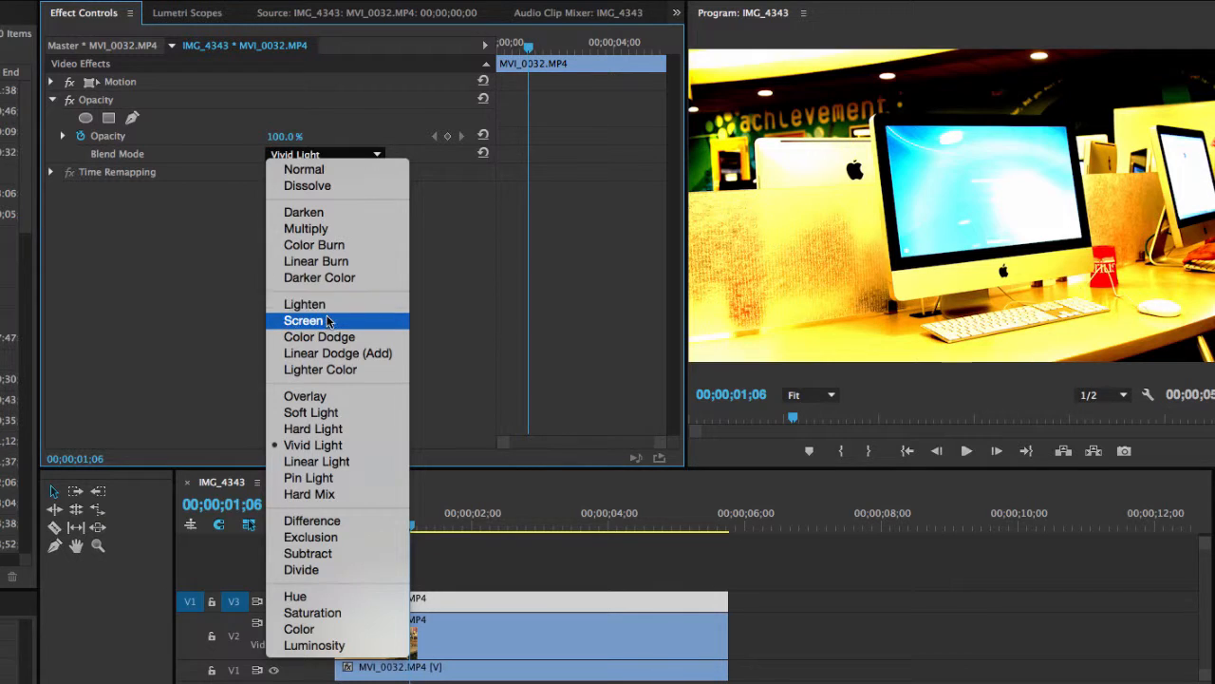
left_click(332, 320)
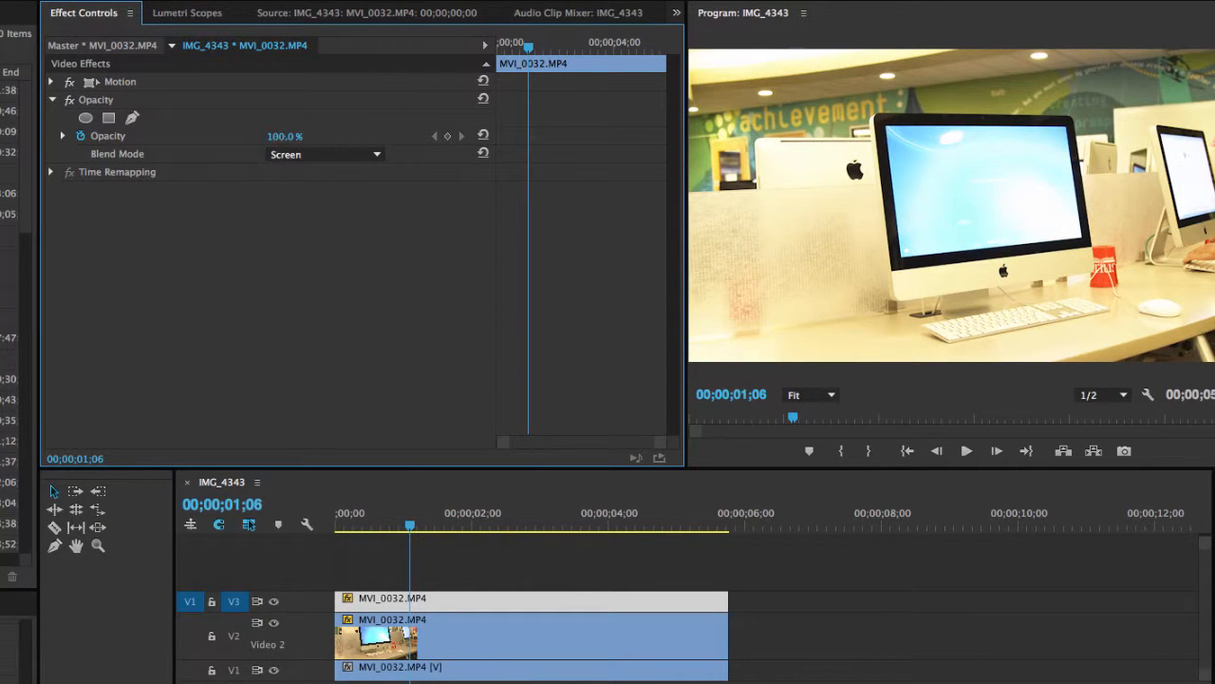
left_click_drag(285, 136, 332, 137)
Set the V3 clip's blend mode to Overlay and its opacity to 77%, leaving that clip selected
left_click(331, 155)
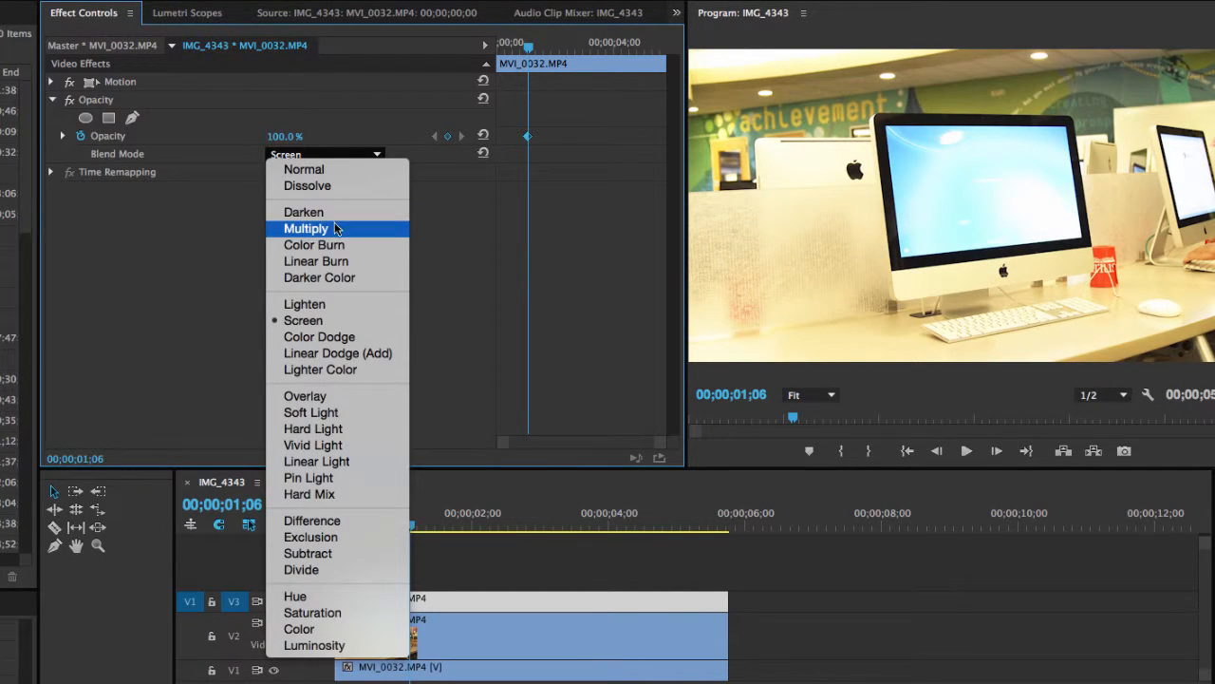
left_click(319, 396)
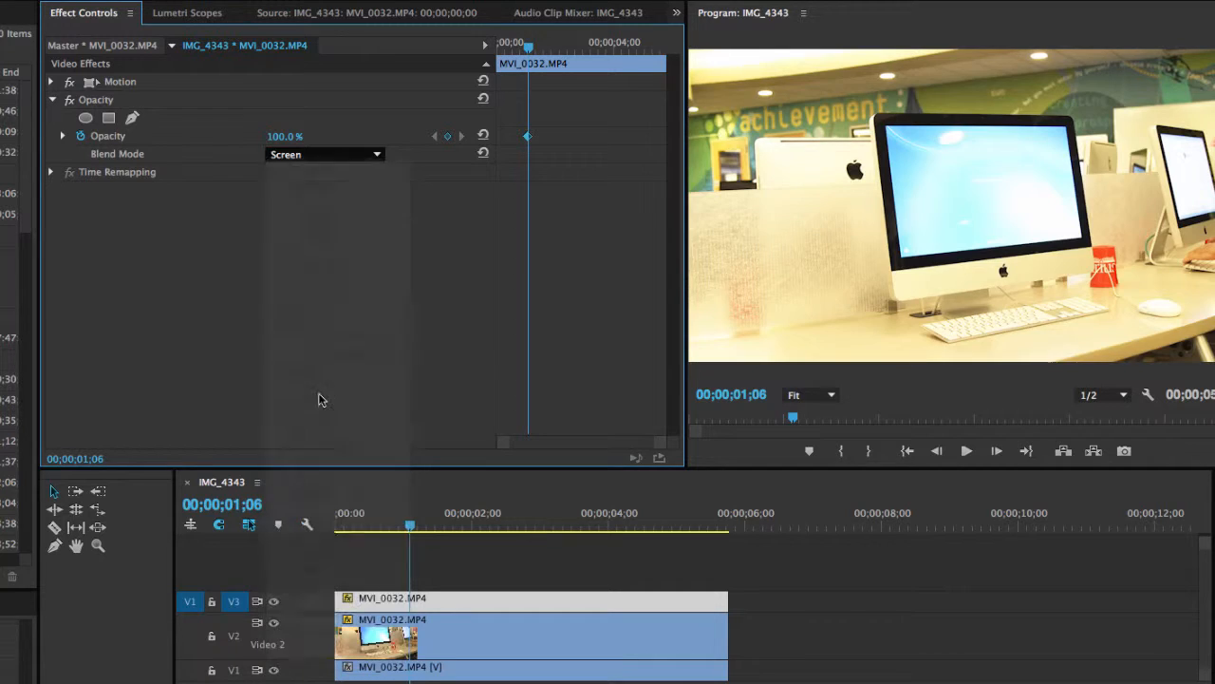
left_click_drag(283, 137, 280, 137)
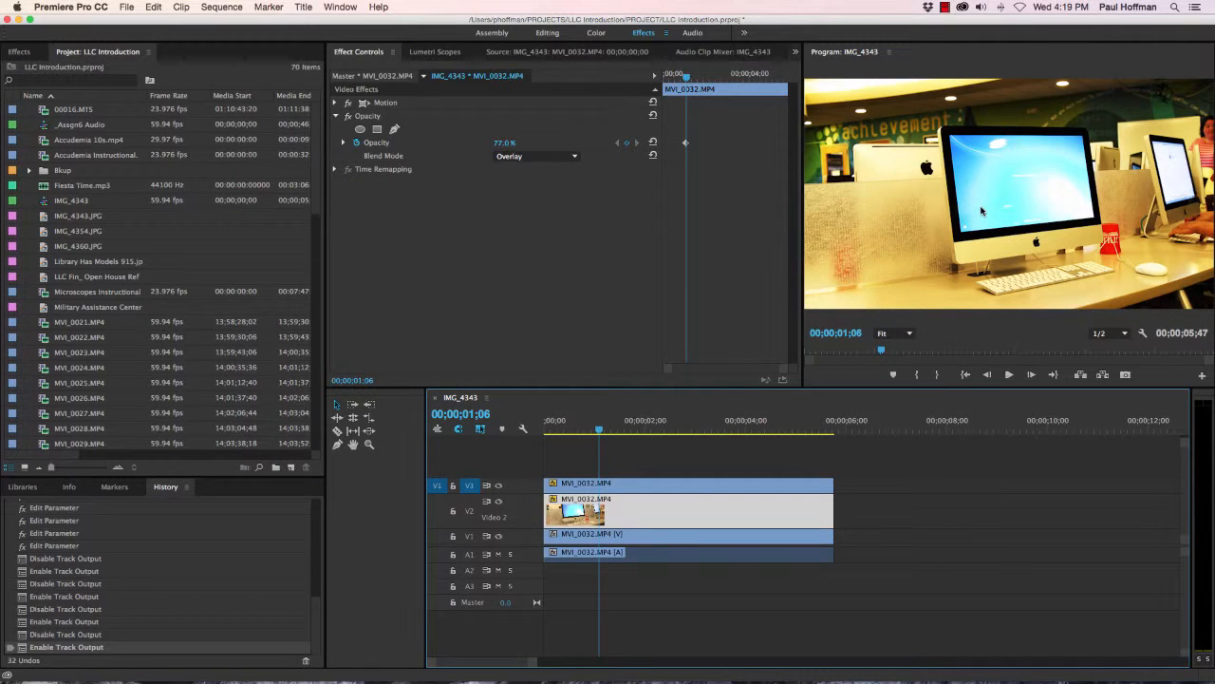
left_click(685, 486)
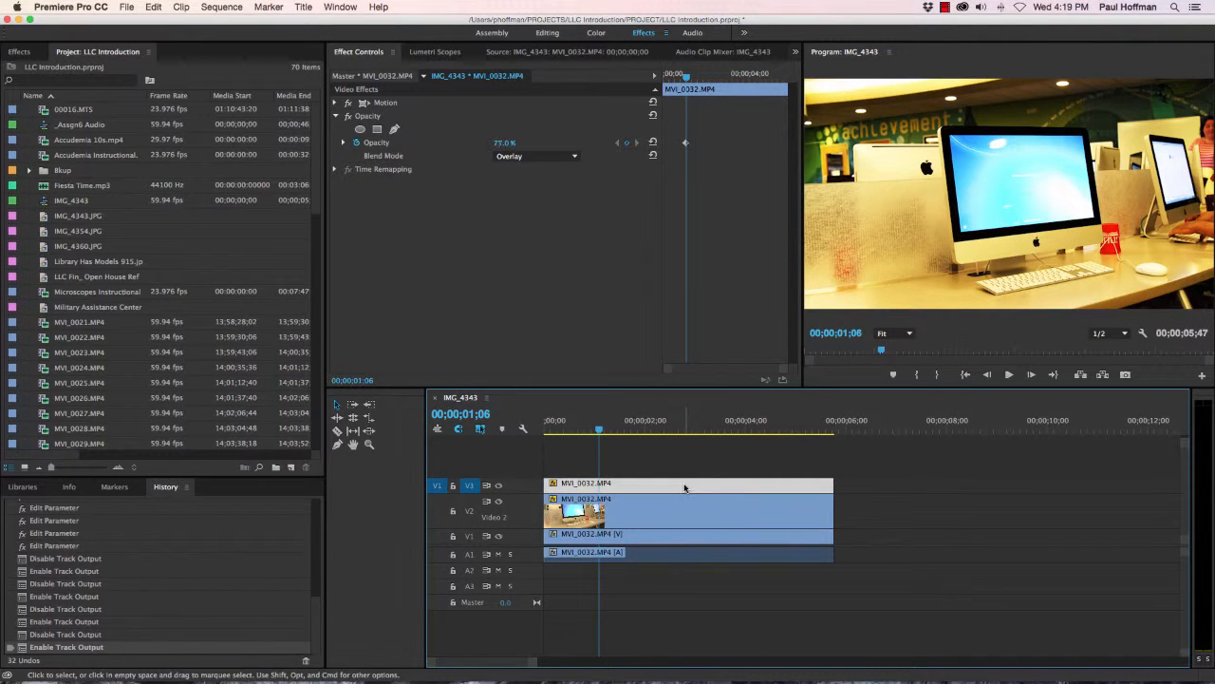